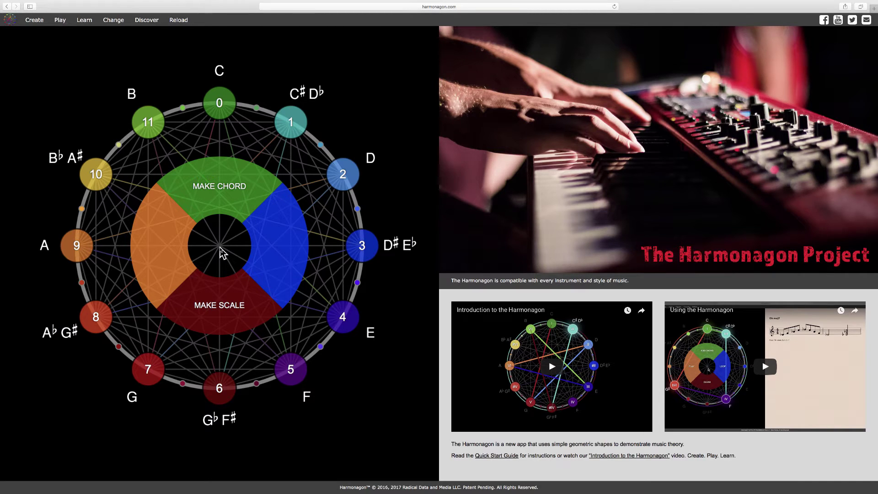
- Make a chord from C and G, entering the C perfect 5th interval on the staff
{"action": "left_click", "coordinate": [229, 200]}
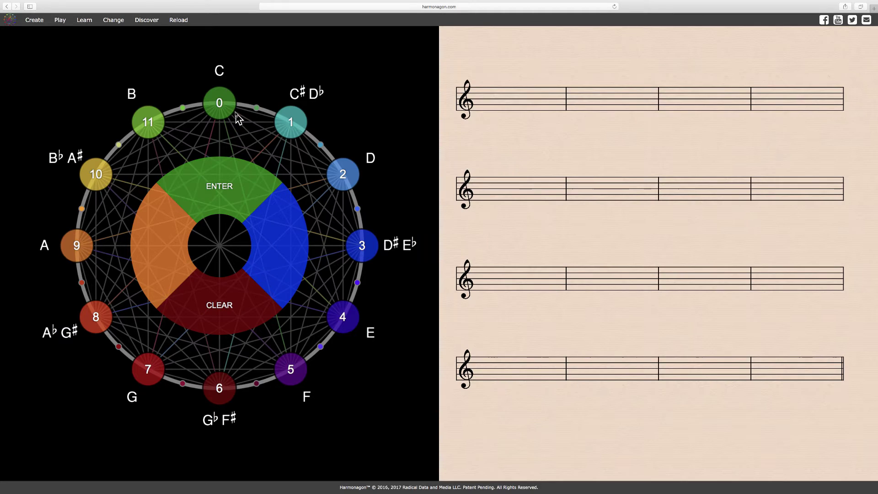
{"action": "left_click", "coordinate": [153, 366]}
{"action": "left_click", "coordinate": [223, 197]}
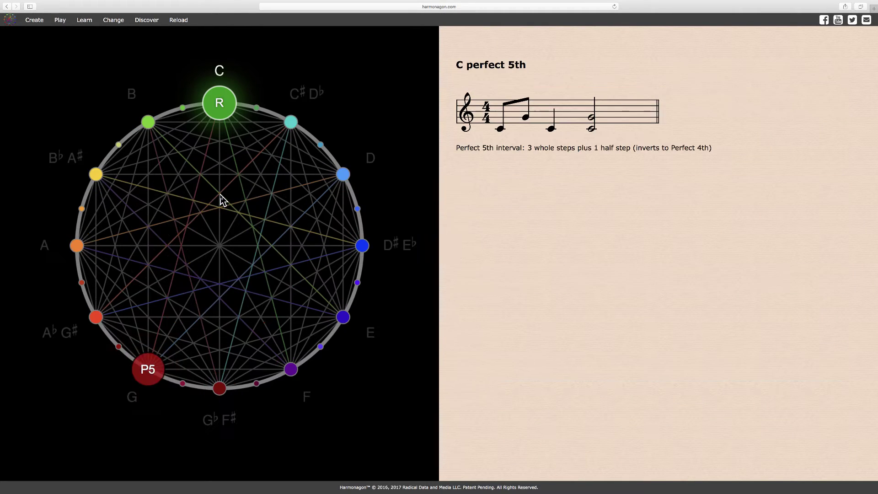
{"action": "left_click", "coordinate": [222, 252]}
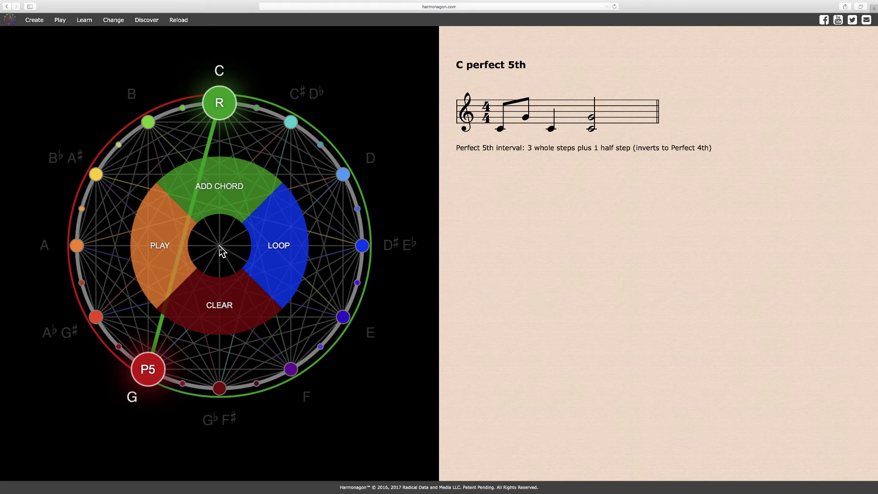
{"action": "left_click", "coordinate": [222, 252]}
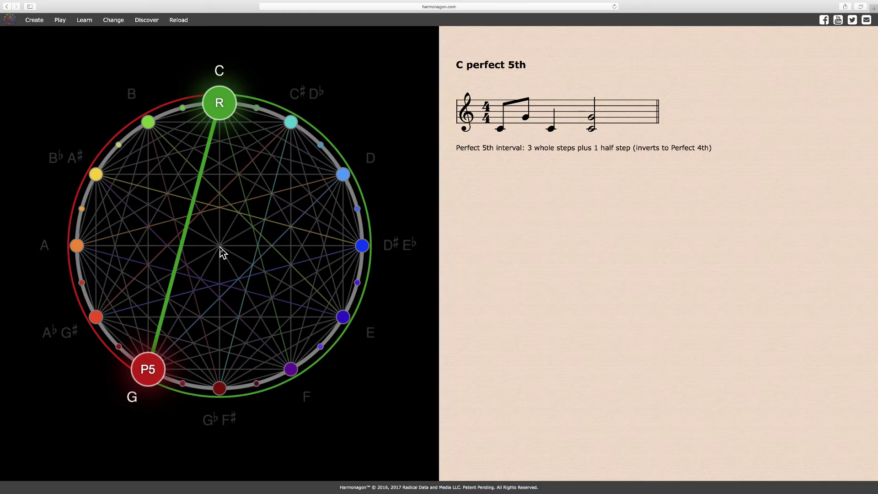
- Add a second chord rooted on G with C above, giving a notated G perfect 4th
{"action": "left_click", "coordinate": [221, 250]}
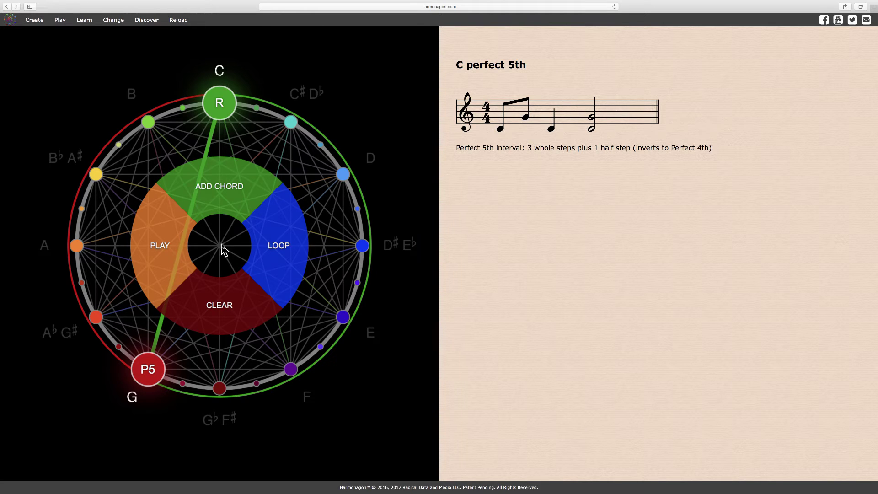
{"action": "left_click", "coordinate": [225, 204]}
{"action": "left_click", "coordinate": [153, 377]}
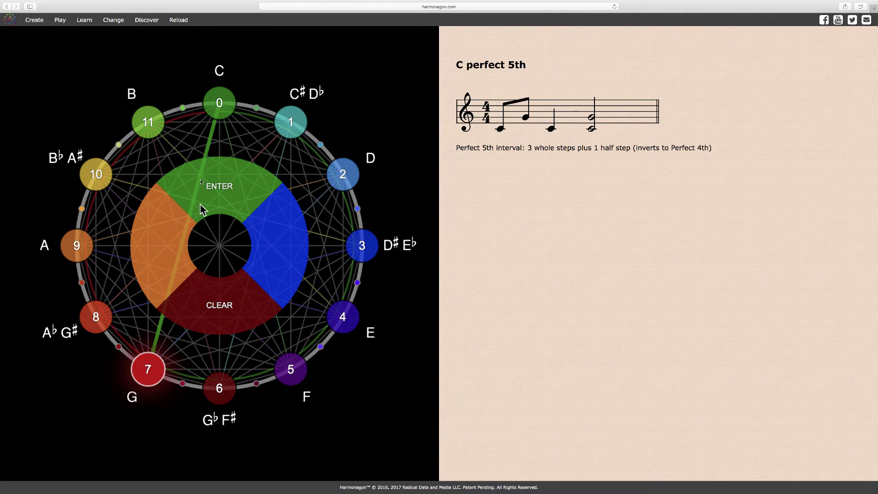
{"action": "left_click", "coordinate": [226, 122]}
{"action": "left_click", "coordinate": [221, 198]}
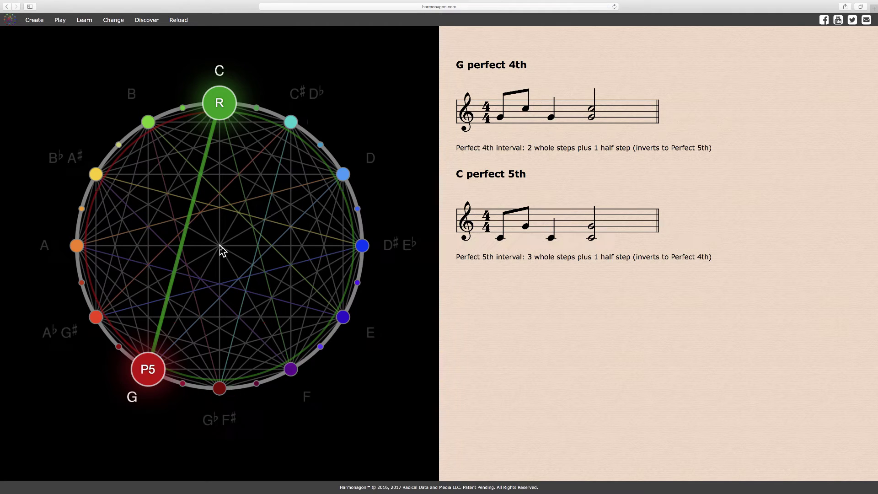
{"action": "left_click", "coordinate": [222, 251]}
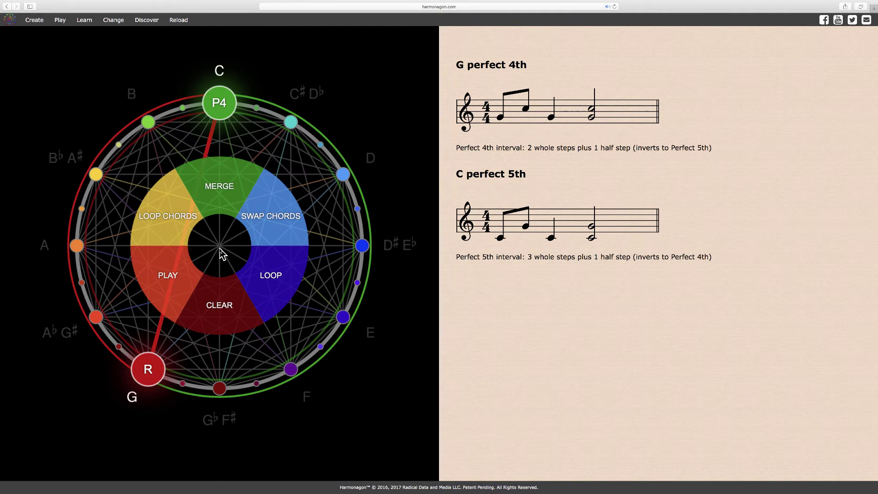
{"action": "left_click", "coordinate": [222, 253]}
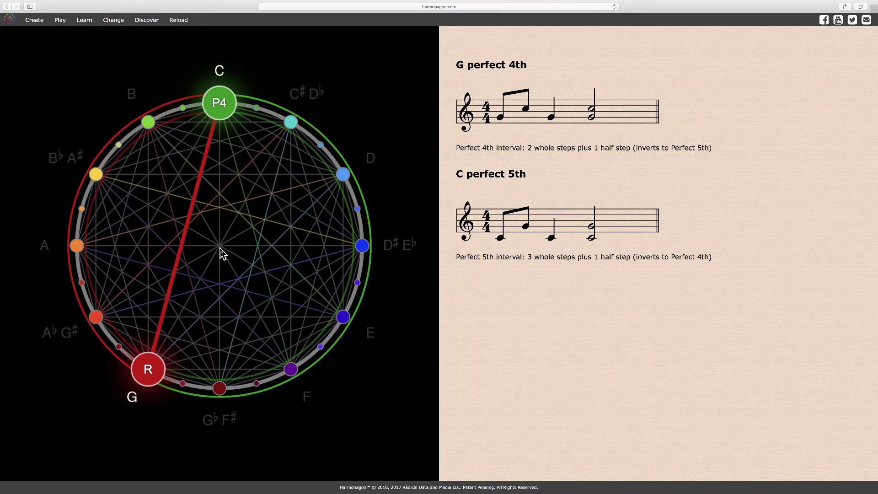
{"action": "left_click", "coordinate": [222, 253]}
{"action": "left_click", "coordinate": [269, 232]}
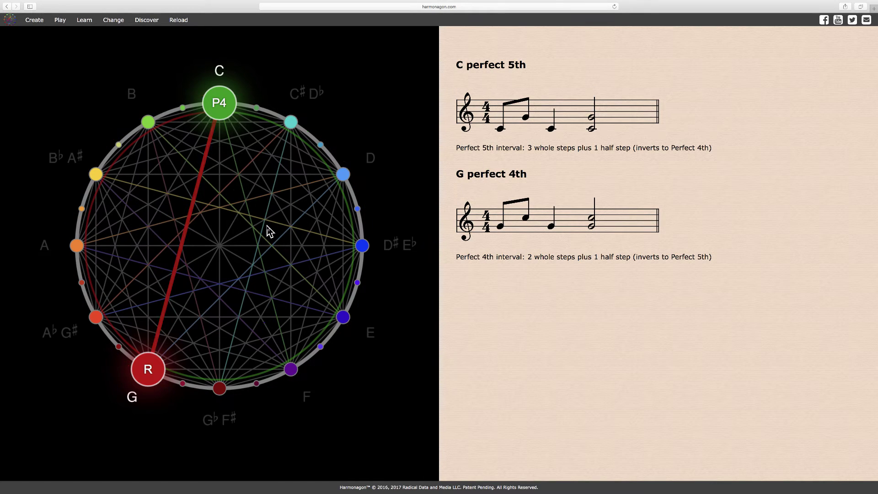
{"action": "left_click", "coordinate": [270, 233]}
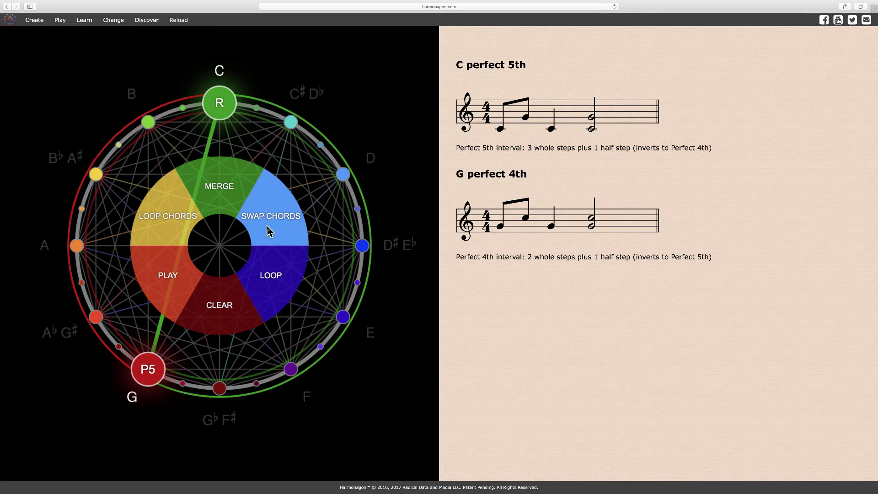
{"action": "left_click", "coordinate": [270, 232]}
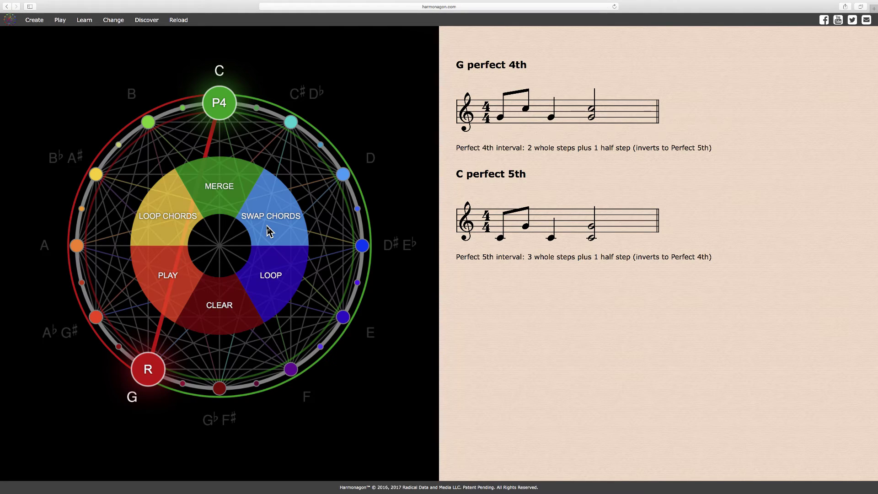
{"action": "left_click", "coordinate": [269, 232]}
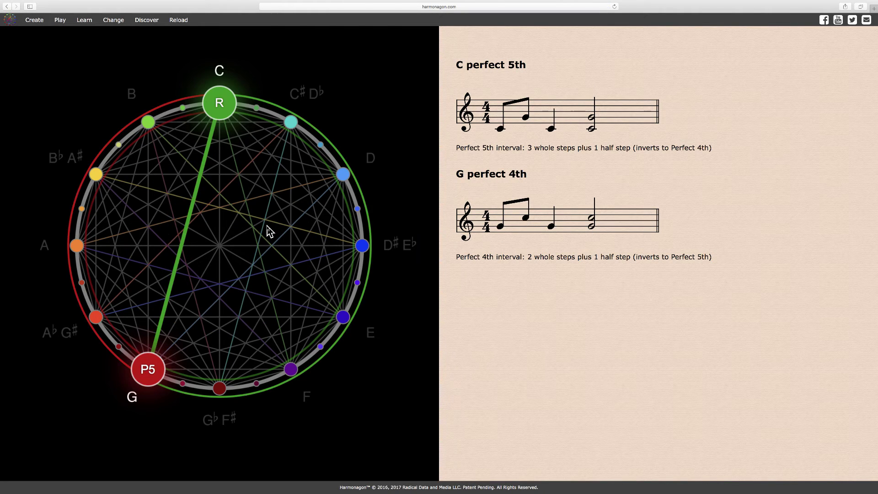
{"action": "left_click", "coordinate": [269, 232]}
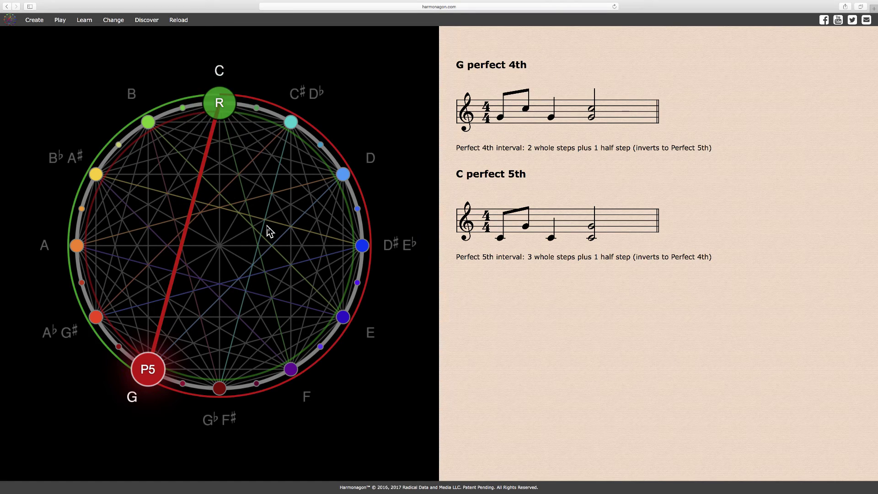
{"action": "left_click", "coordinate": [268, 231]}
{"action": "left_click", "coordinate": [221, 250]}
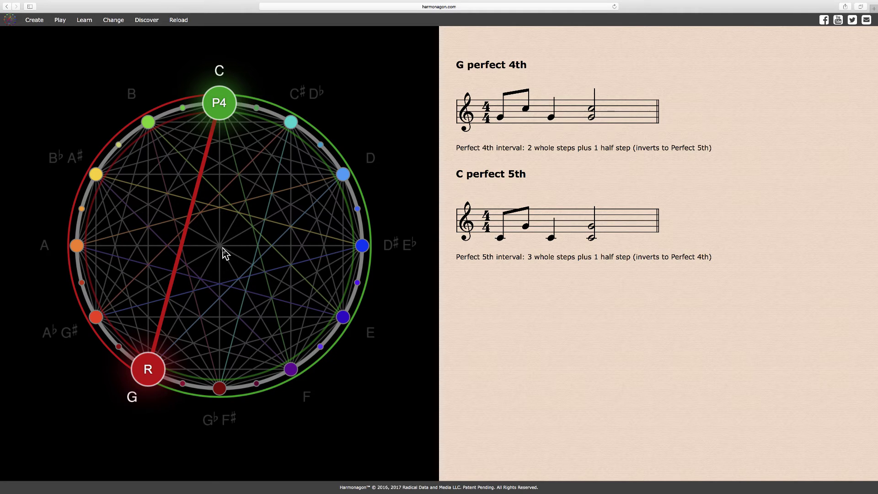
- Load the Circle of Fifths (ascending) sequence and set the tempo to 30 bpm
{"action": "left_click", "coordinate": [85, 20]}
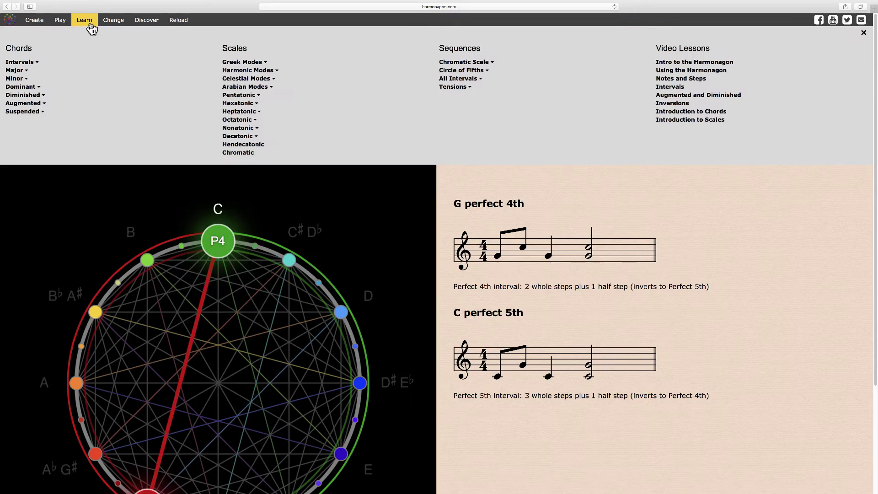
{"action": "left_click", "coordinate": [490, 74]}
{"action": "left_click", "coordinate": [485, 84]}
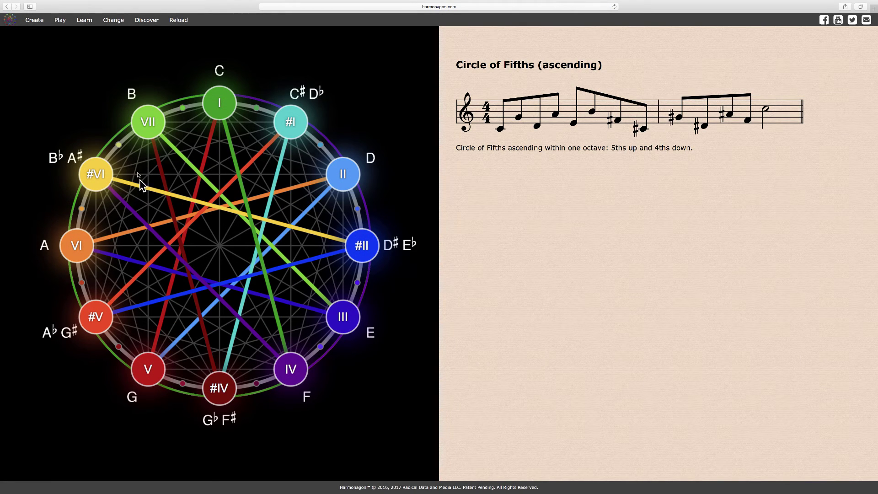
{"action": "left_click", "coordinate": [115, 23]}
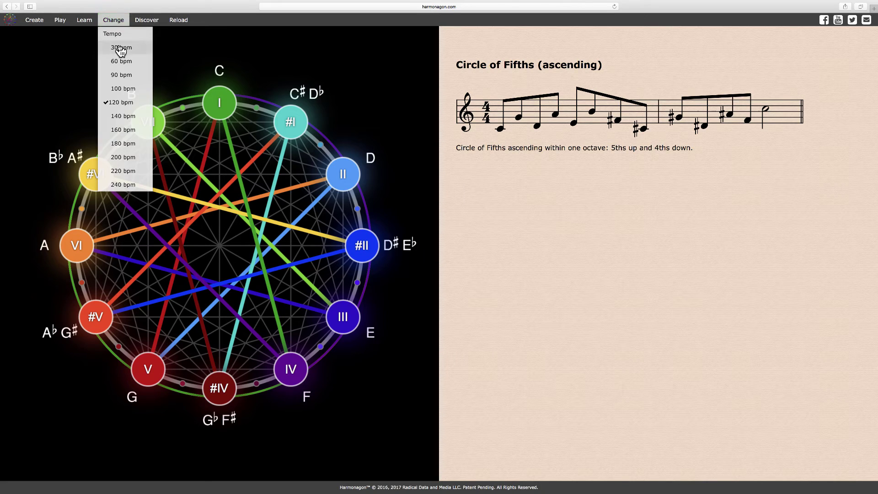
{"action": "left_click", "coordinate": [121, 47]}
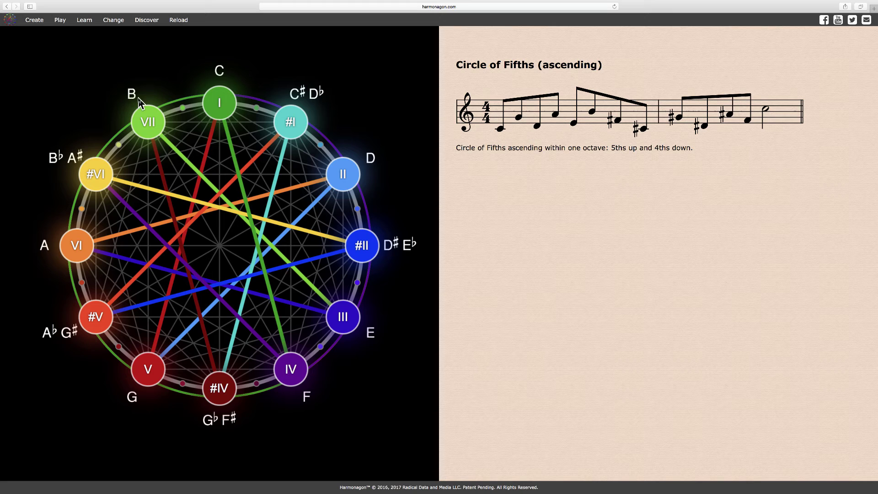
- Play the ascending Circle of Fifths sequence from the wheel's centre menu
{"action": "left_click", "coordinate": [221, 247]}
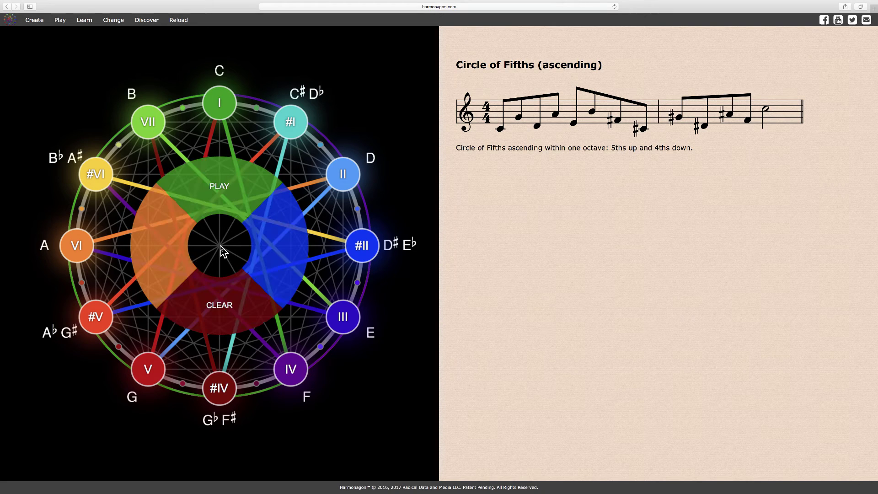
{"action": "left_click", "coordinate": [222, 202]}
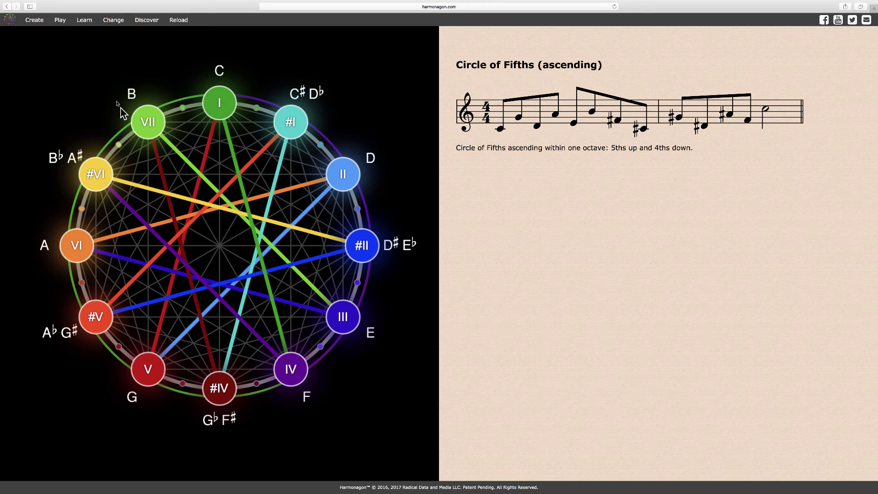
- Load the Circle of Fifths (descending) sequence from Learn > Sequences
{"action": "left_click", "coordinate": [85, 20]}
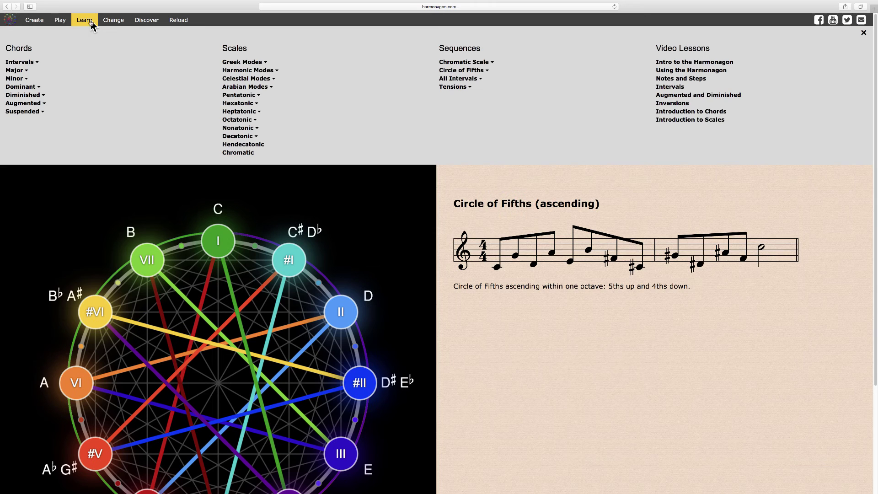
{"action": "left_click", "coordinate": [484, 71]}
{"action": "left_click", "coordinate": [476, 91]}
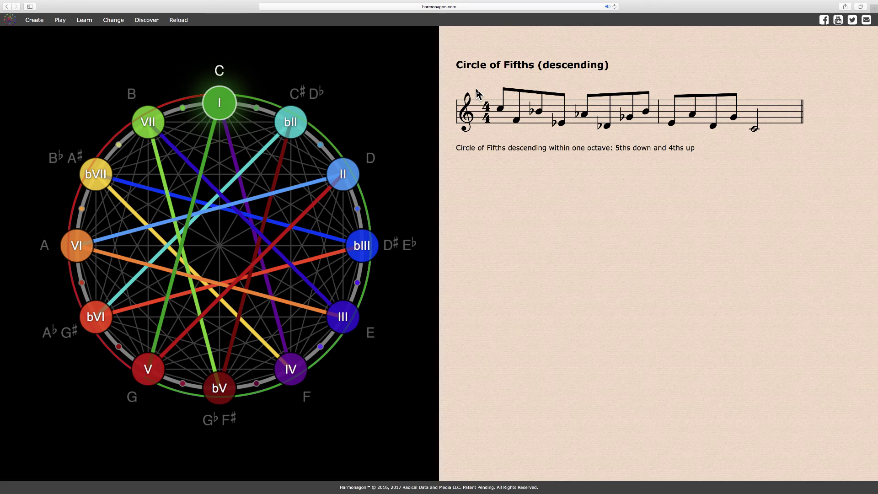
{"action": "left_click", "coordinate": [222, 250]}
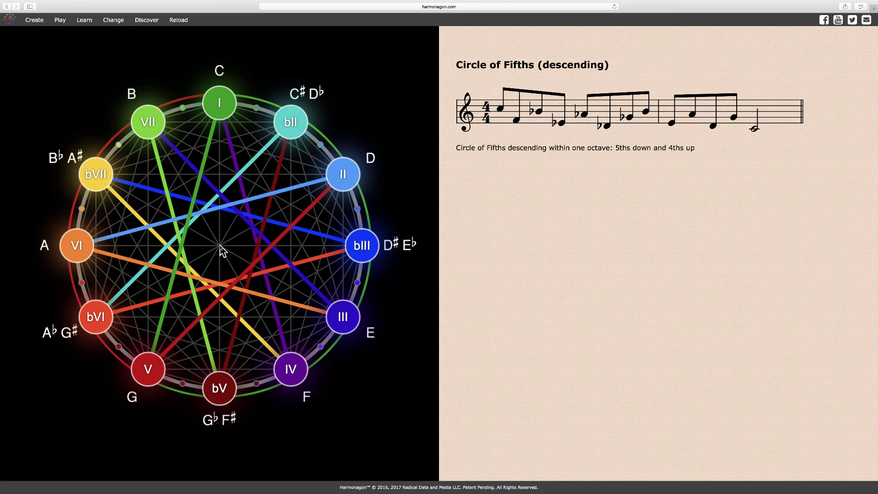